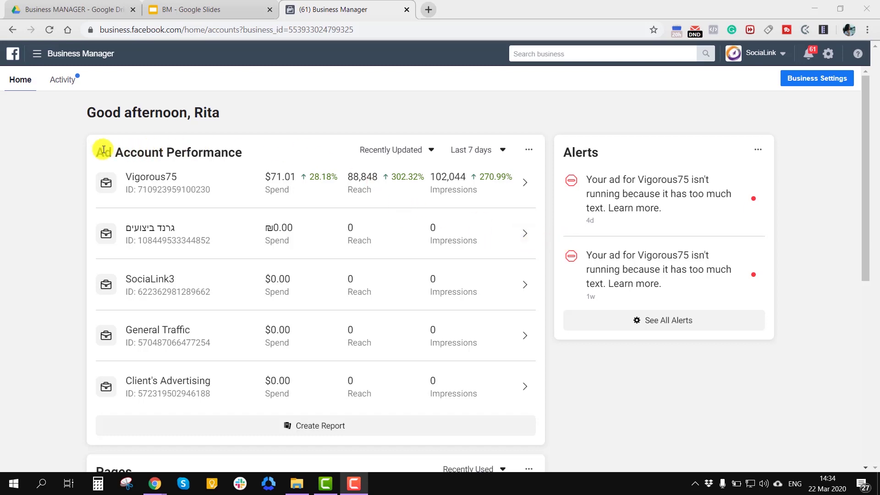
Step: Review the ad account performance, alerts and pages on the business home page
scroll(497, 140, "down", 1)
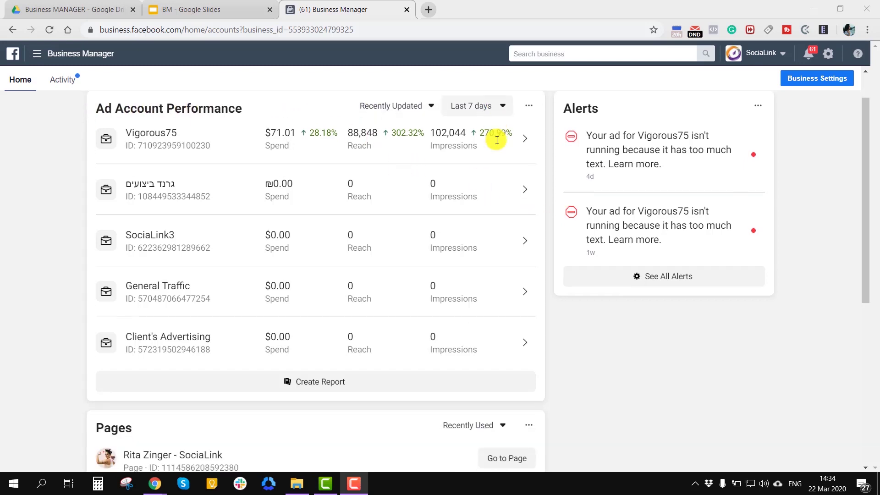
scroll(497, 140, "down", 4)
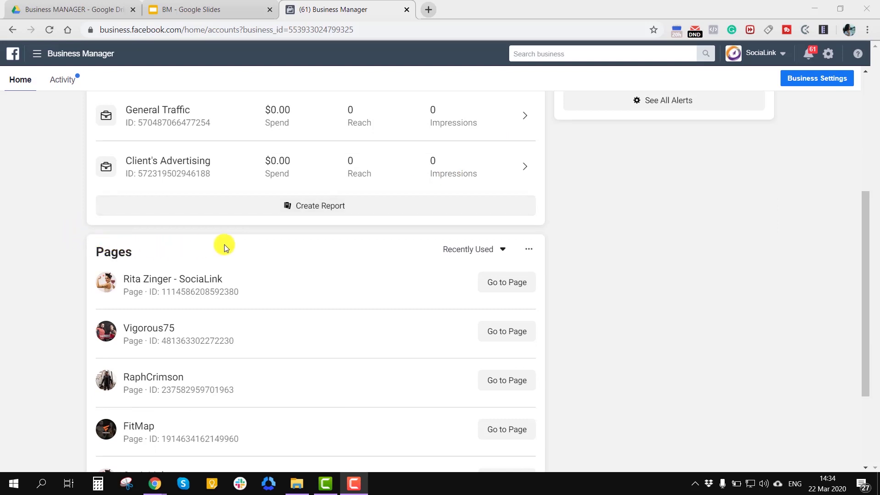
scroll(569, 255, "down", 3)
scroll(570, 257, "up", 8)
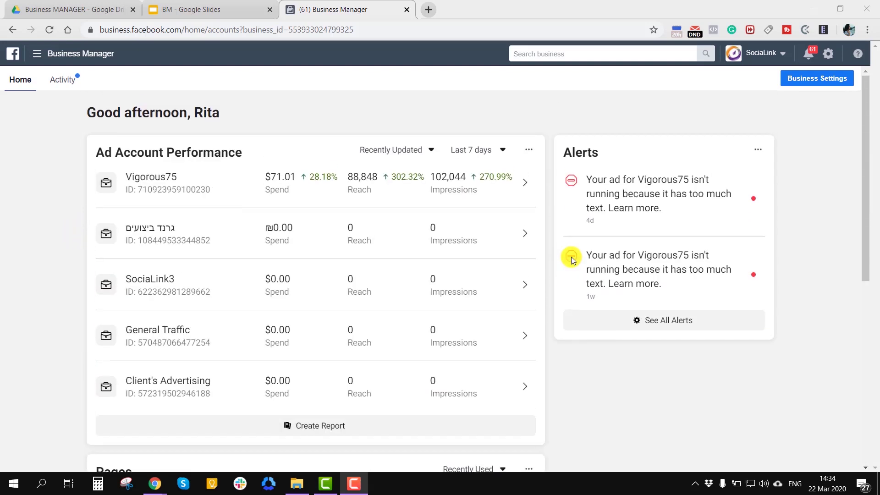
mouse_move(569, 256)
scroll(570, 257, "down", 7)
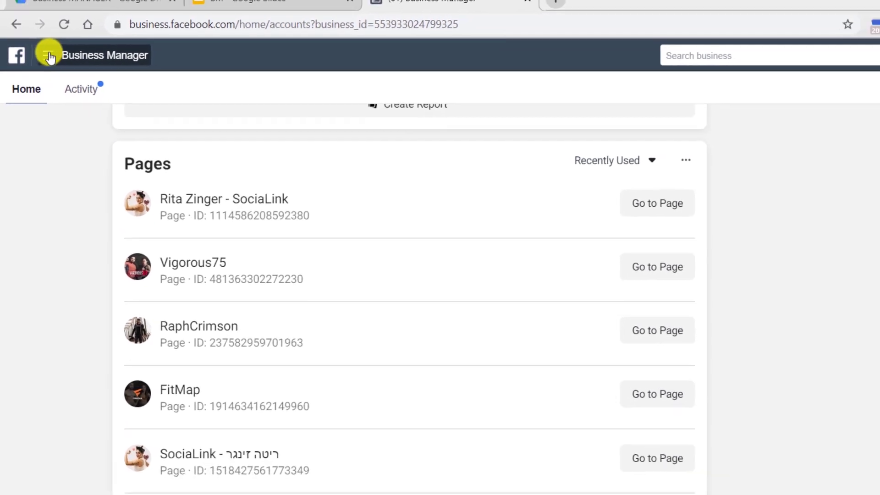
Step: Bring up the full set of business tools and open Business Settings
left_click(43, 54)
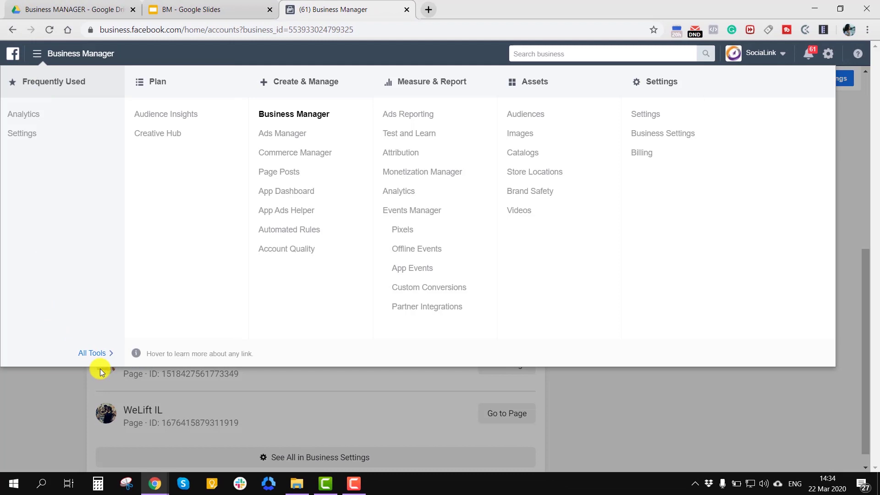
left_click(96, 353)
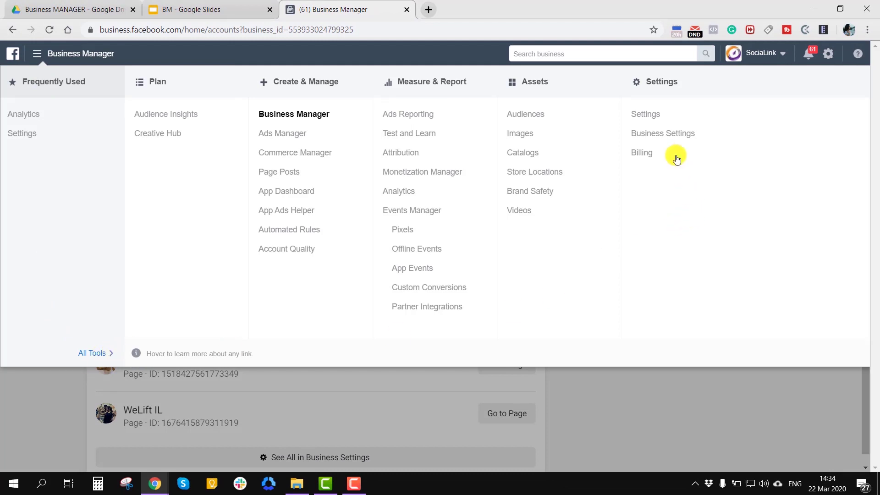
left_click(670, 133)
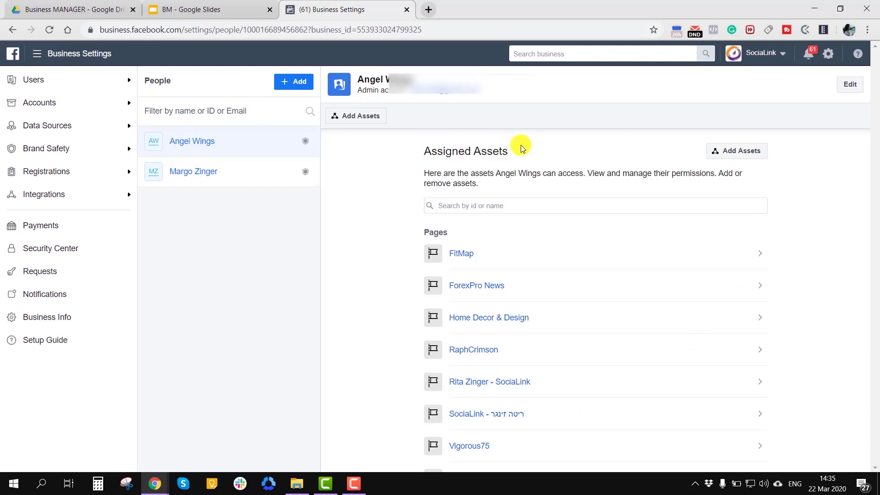
Step: Show the people with access to the business and examine the invitation form's email and role options, then dismiss it
left_click(42, 80)
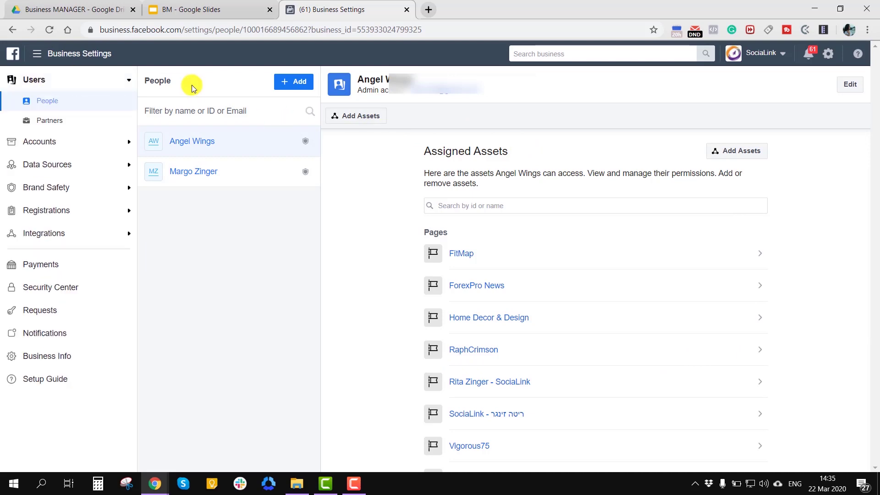
left_click(102, 102)
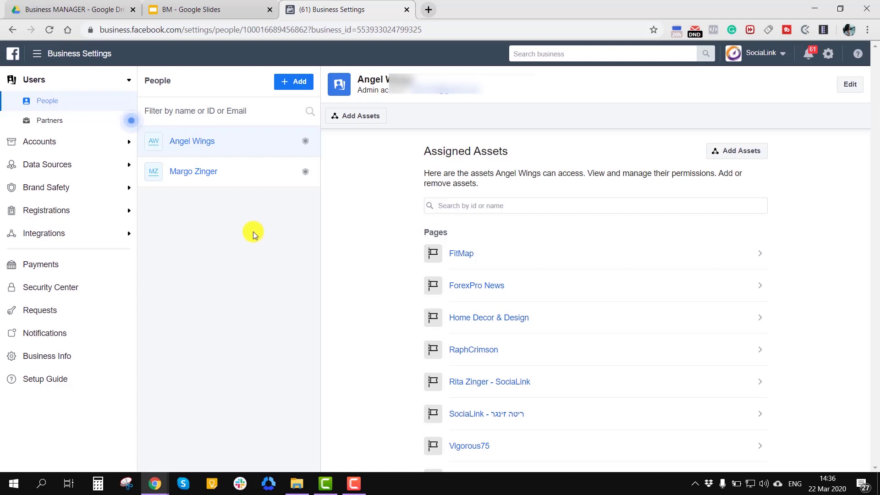
left_click(294, 81)
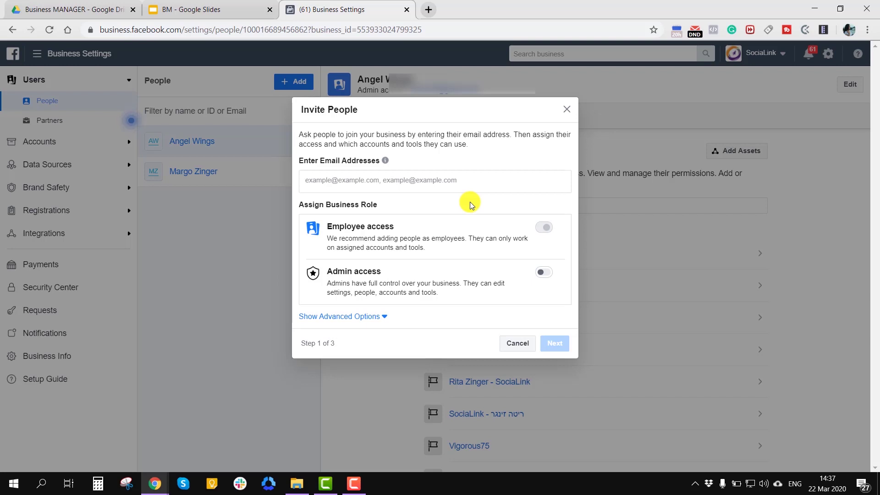
left_click(566, 109)
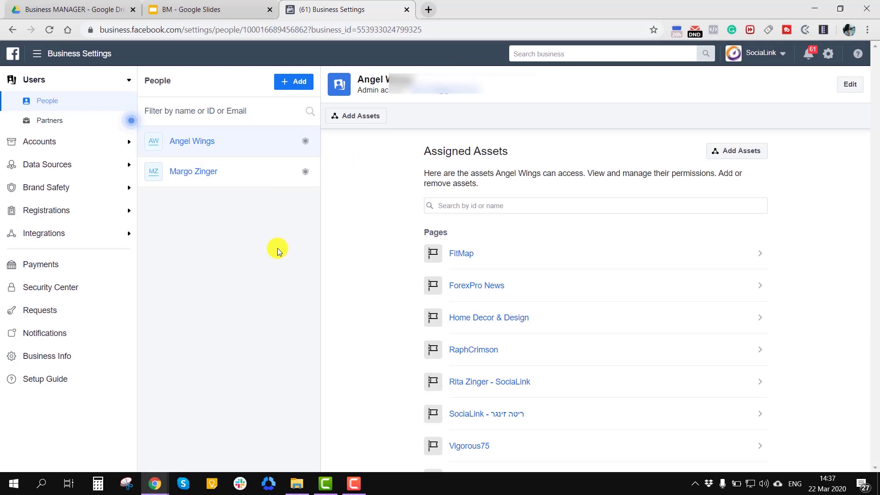
Step: Examine the pages, ad accounts and catalogs assigned to the second person in the people list
left_click(186, 170)
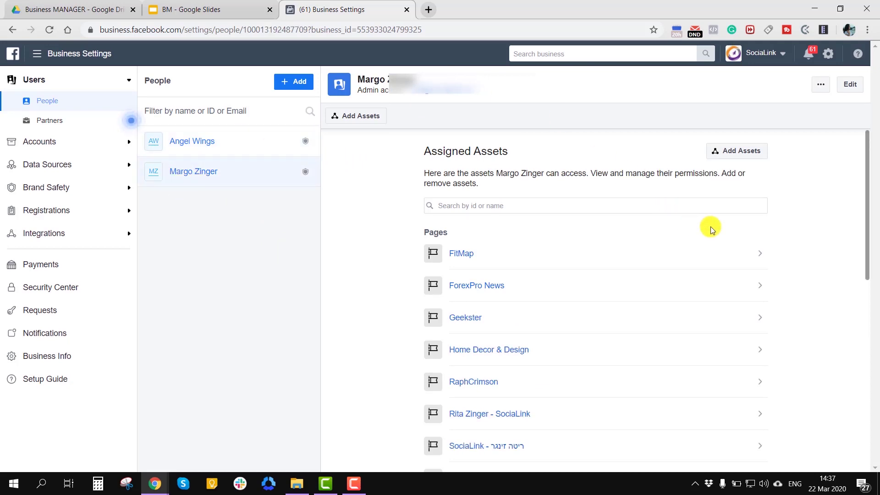
scroll(711, 229, "down", 4)
scroll(712, 232, "down", 2)
scroll(712, 229, "up", 7)
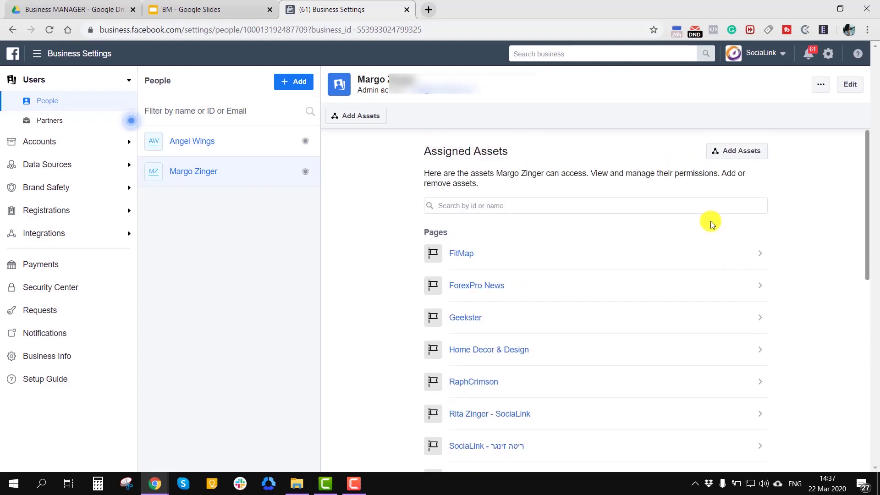
scroll(711, 226, "down", 5)
scroll(711, 226, "down", 5)
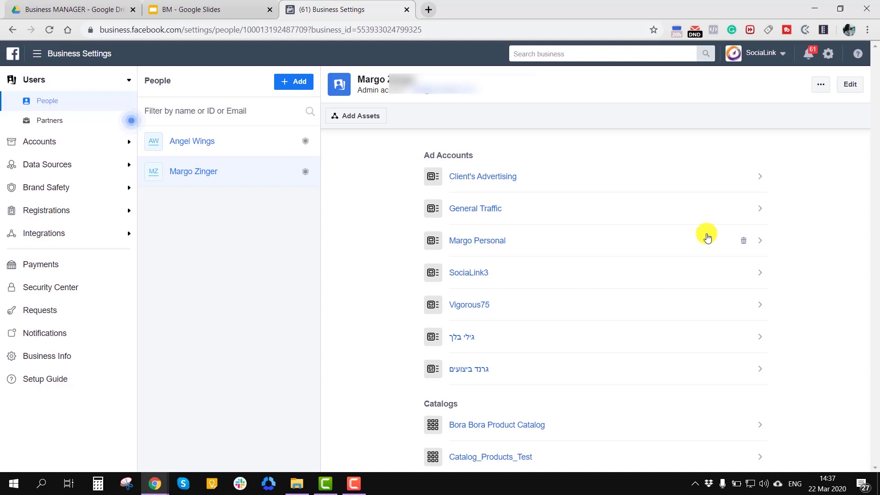
scroll(783, 224, "up", 8)
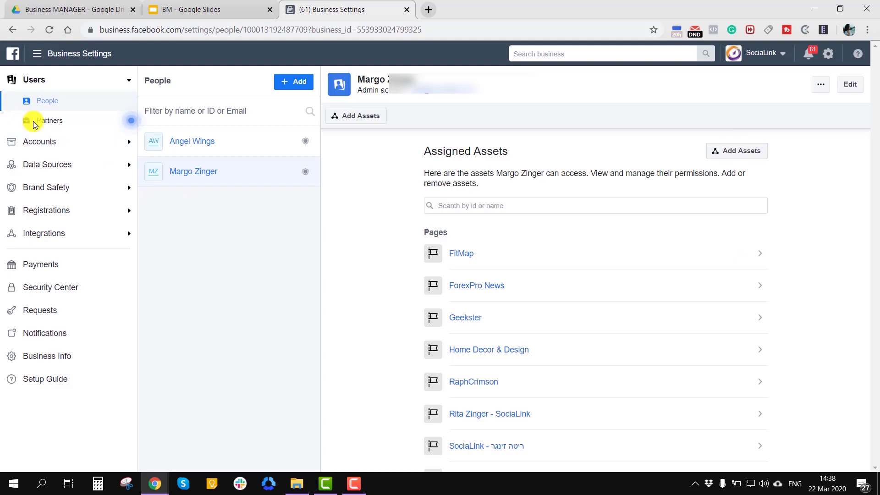
Step: View the business's partners, then its ad accounts
left_click(51, 122)
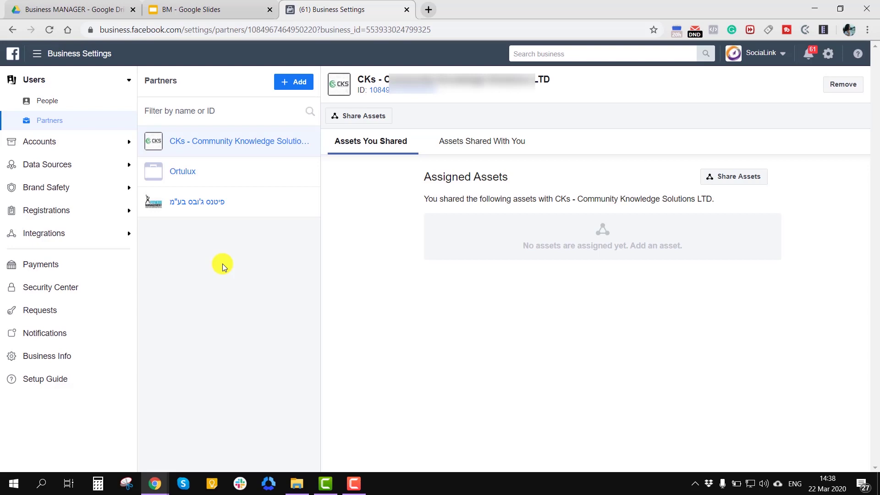
left_click(82, 147)
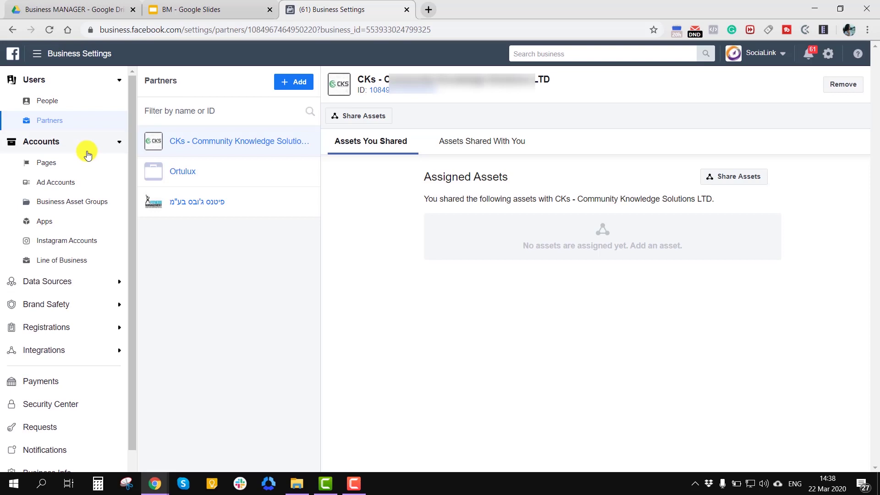
left_click(38, 164)
left_click(41, 182)
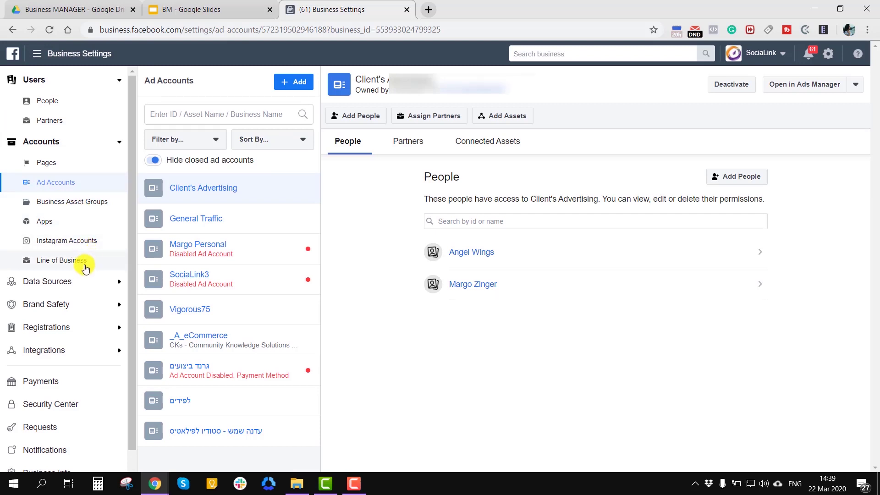
Step: Examine the options for adding a page and for adding an ad account to the business
left_click(43, 164)
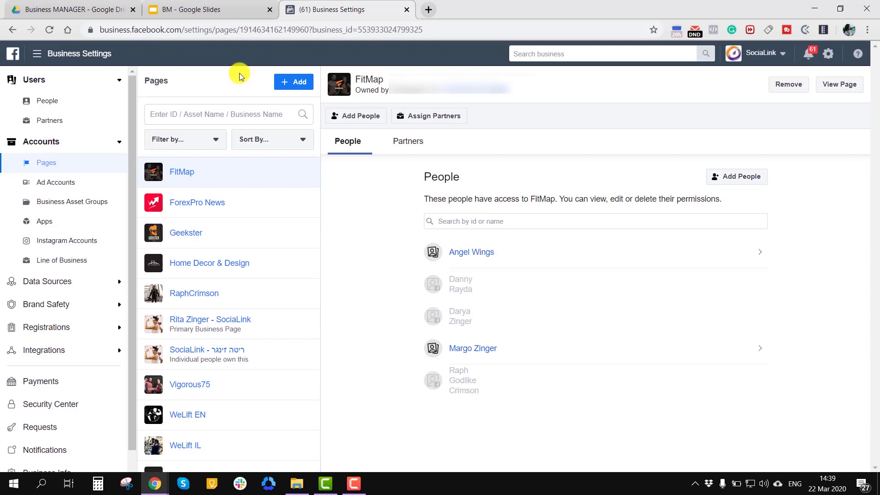
left_click(292, 87)
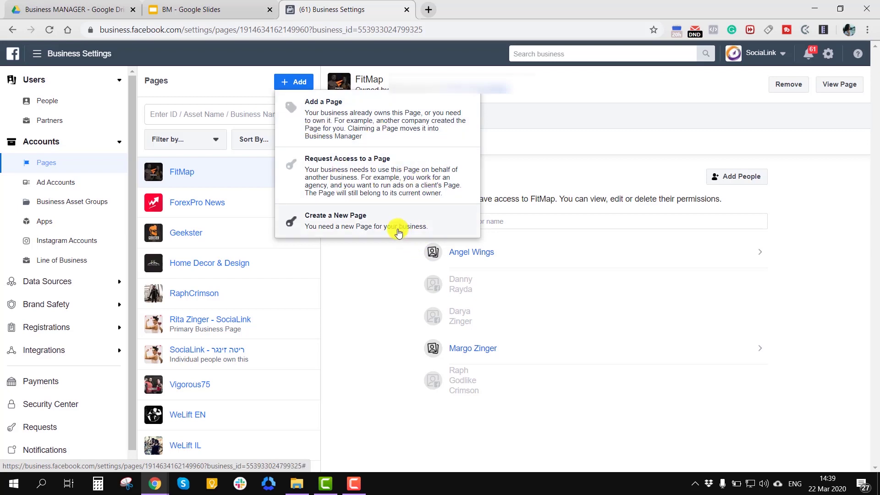
left_click(64, 182)
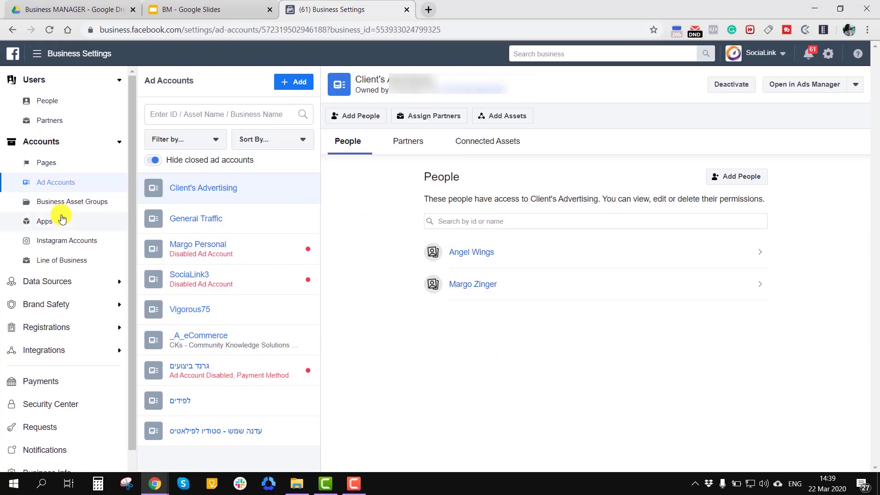
left_click(286, 86)
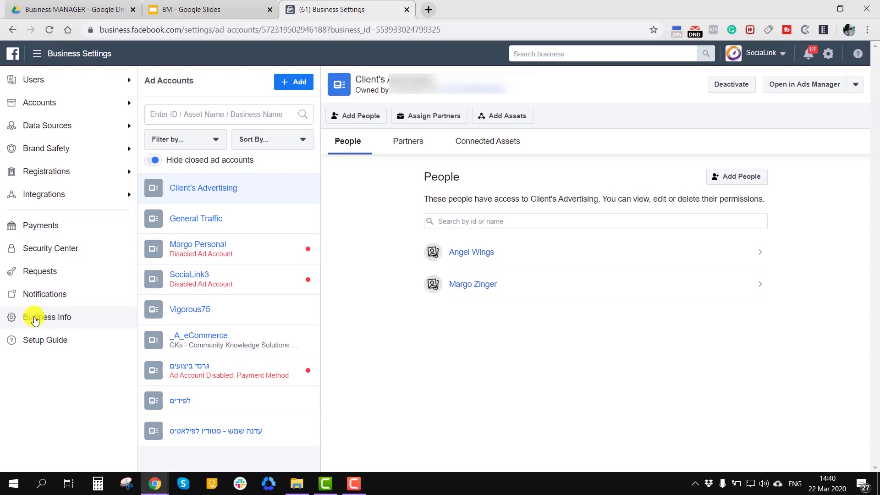
Step: Review the business details, options and personal info under Business Info, then view the payment methods
left_click(48, 319)
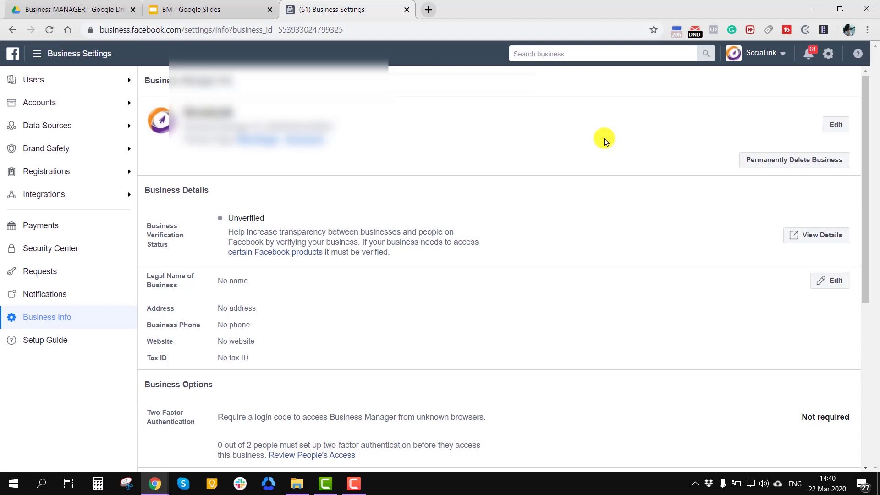
scroll(627, 144, "down", 6)
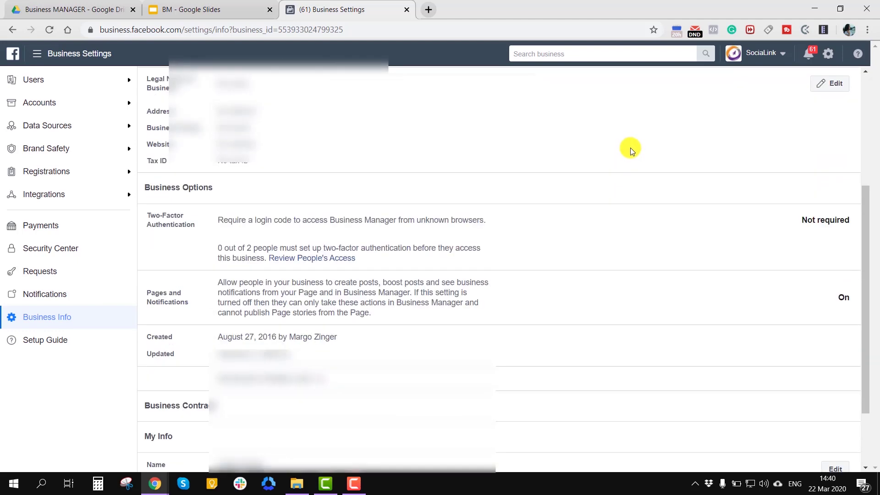
scroll(630, 150, "up", 6)
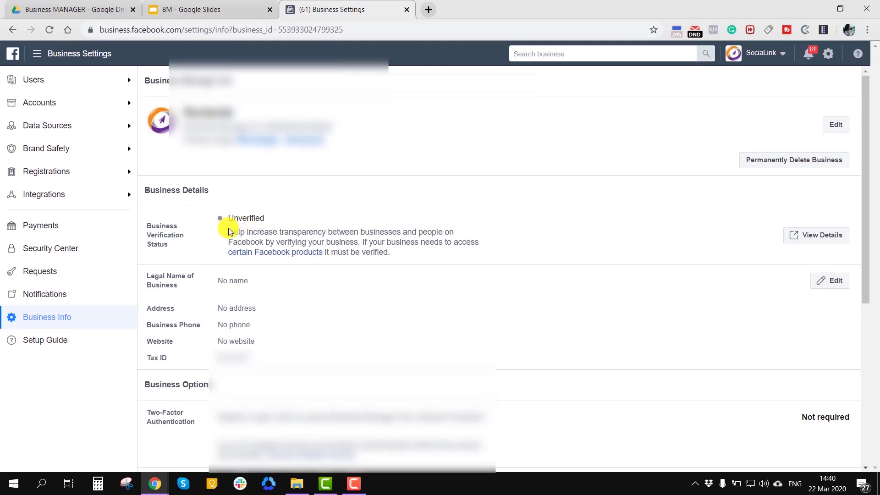
scroll(358, 307, "down", 6)
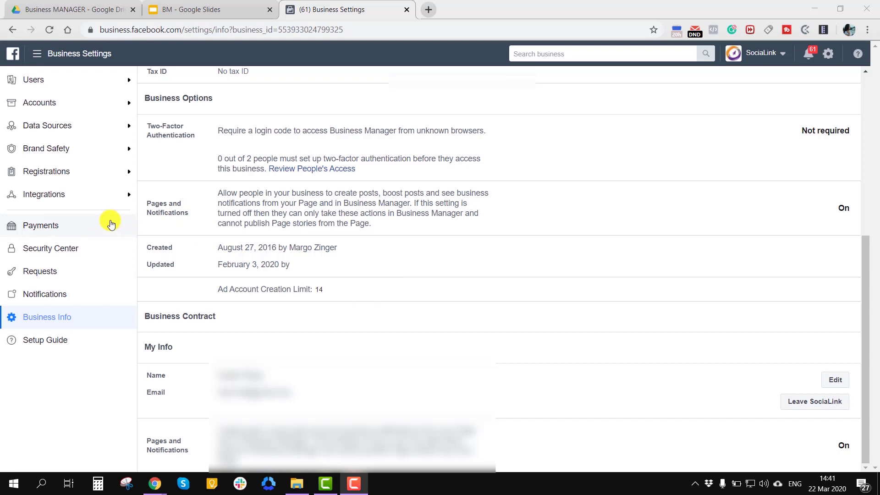
left_click(45, 225)
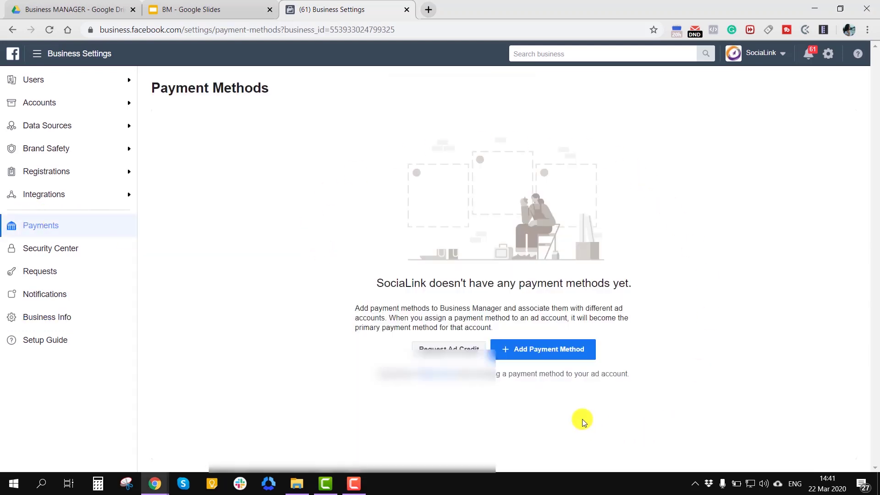